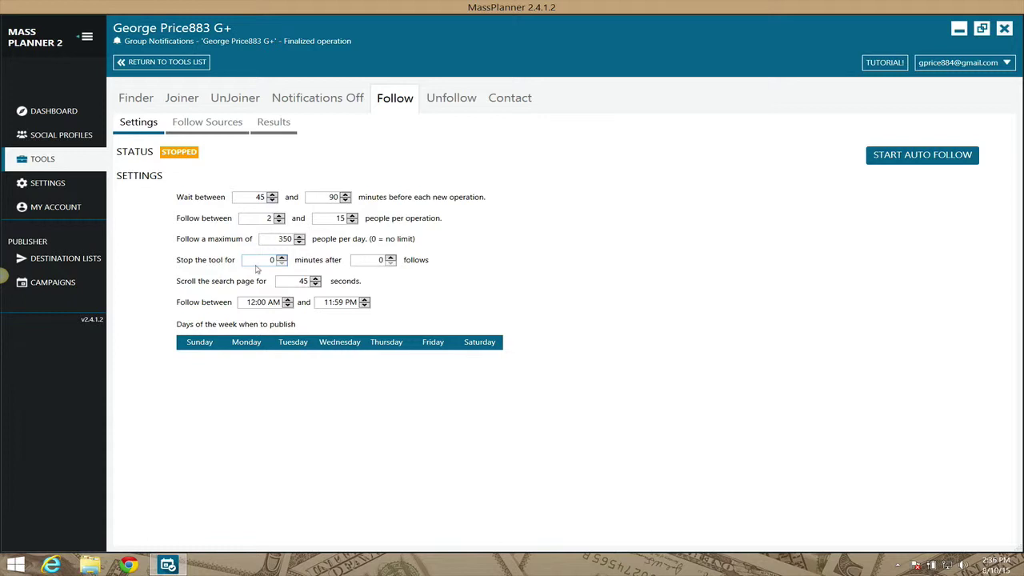
# Step: Set the Follow tool to stop for 30 minutes after every 85 follows
pyautogui.click(271, 259)
pyautogui.press('BackSpace')
pyautogui.write('3')
pyautogui.click(380, 260)
pyautogui.write('85')
# Step: Toggle Sunday, Tuesday and Wednesday off and back on, leaving all seven days enabled
pyautogui.click(200, 342)
pyautogui.click(200, 342)
pyautogui.click(202, 344)
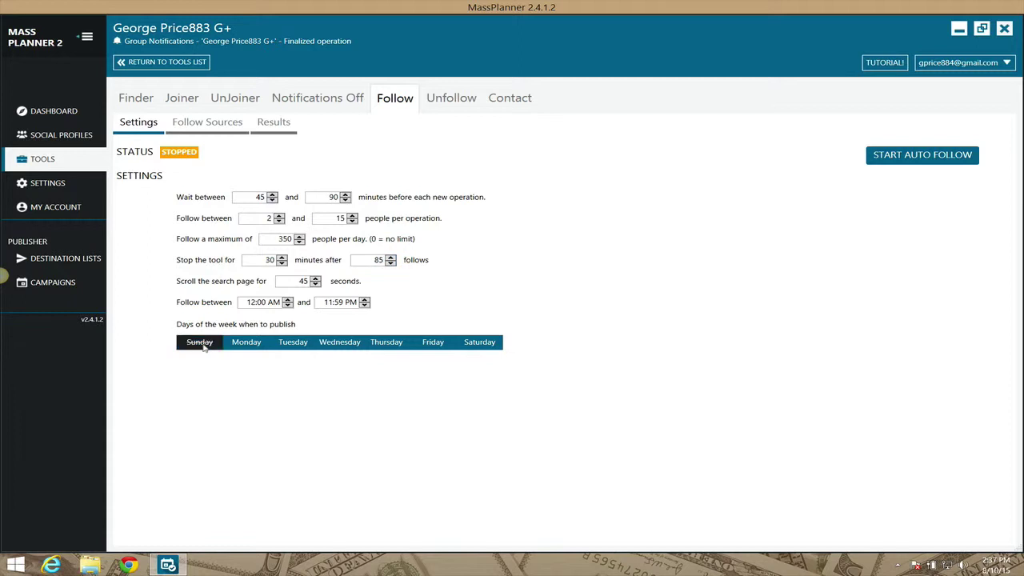
pyautogui.click(293, 344)
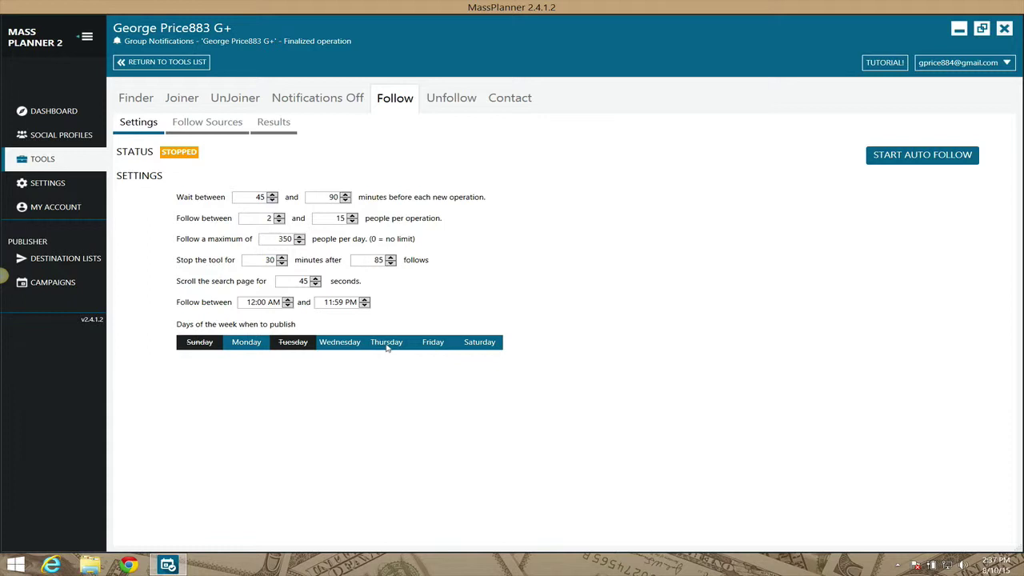
pyautogui.click(344, 343)
pyautogui.click(344, 344)
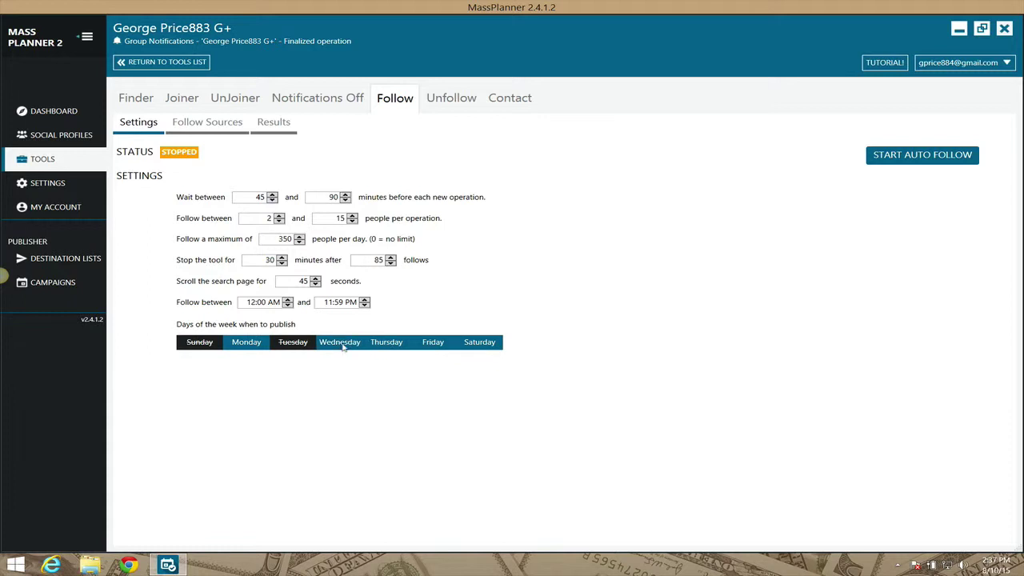
pyautogui.click(292, 344)
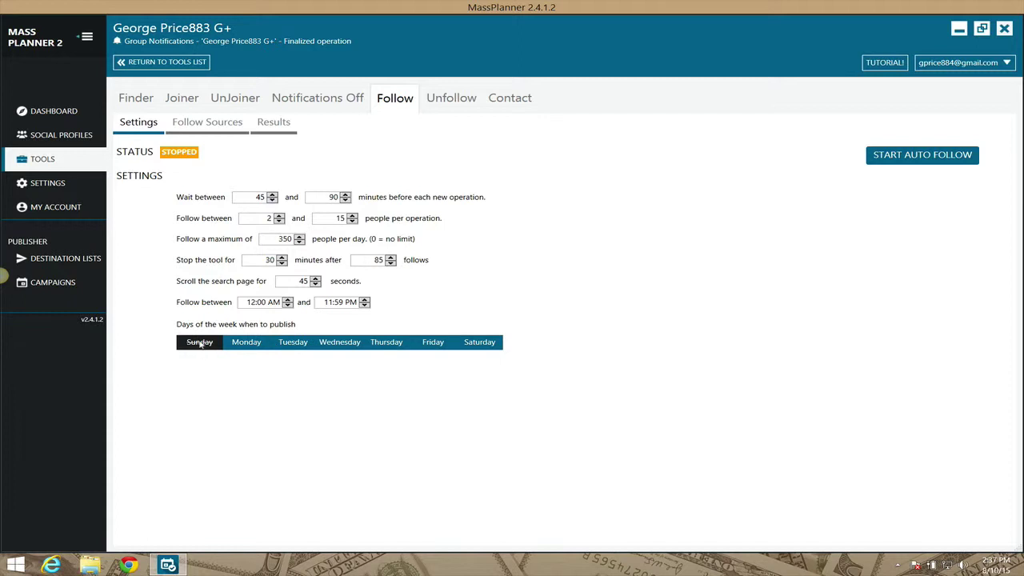
pyautogui.click(201, 344)
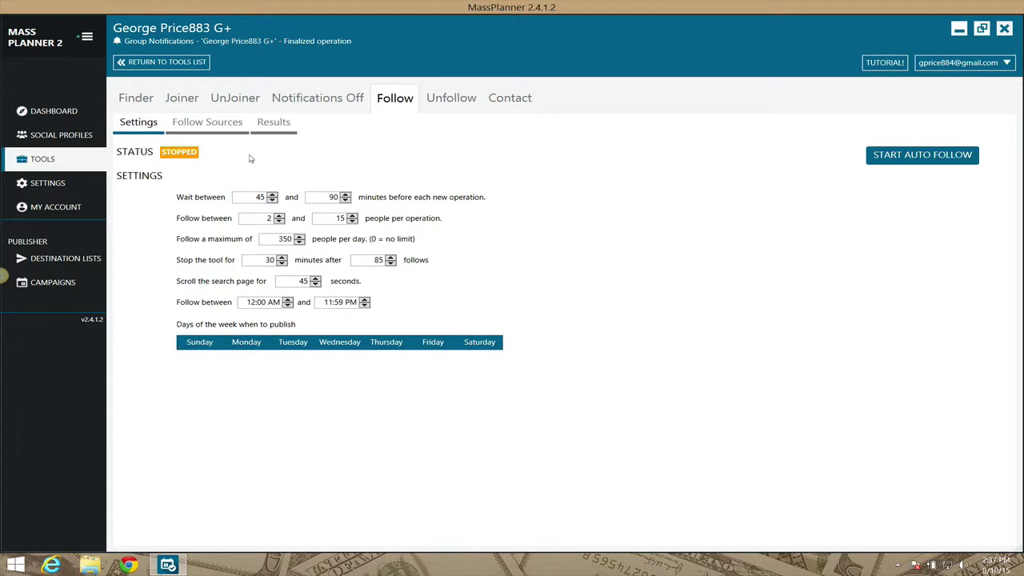
# Step: On the Follow Sources page, enable 'Follow people by keyword search' and open the embedded browser
pyautogui.click(225, 124)
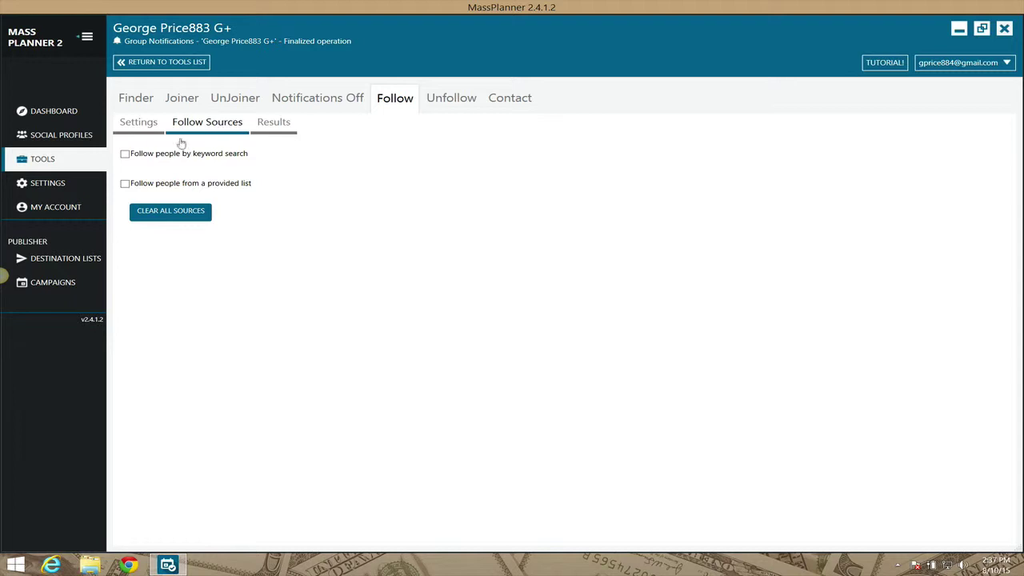
pyautogui.click(125, 153)
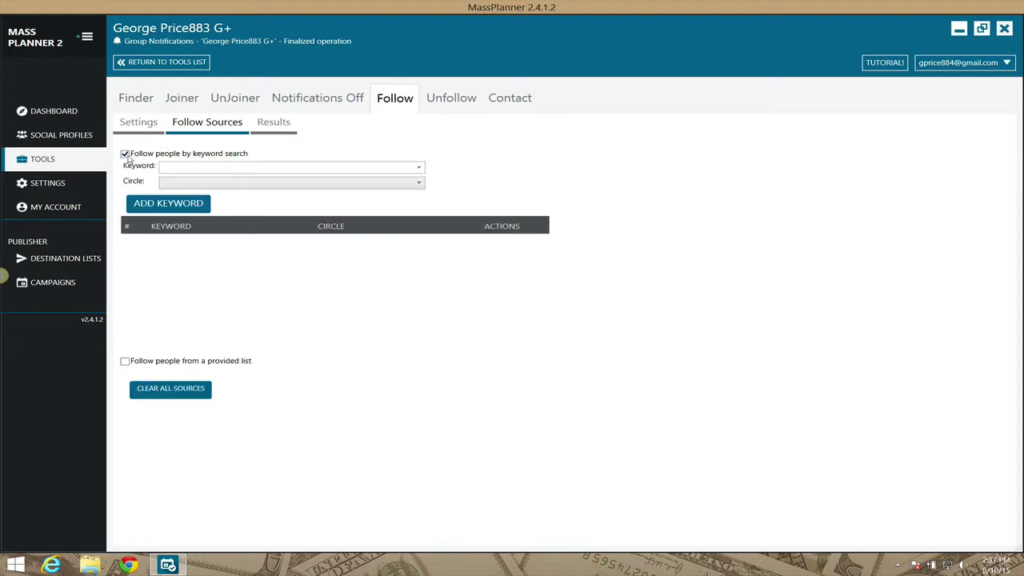
pyautogui.click(168, 30)
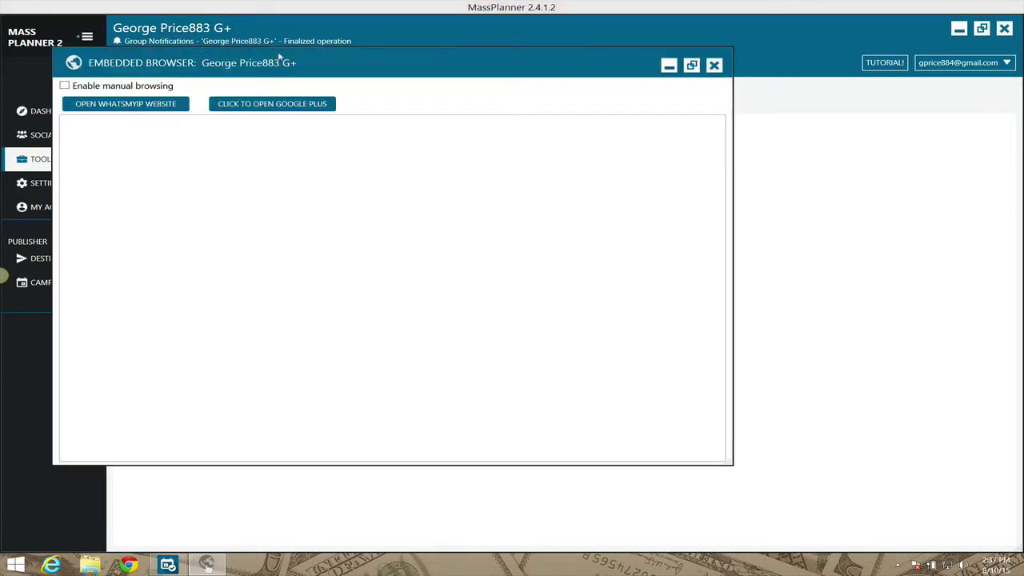
# Step: Move the embedded browser to the right side of the screen and load the Google+ home stream
pyautogui.moveTo(279, 56); pyautogui.dragTo(541, 44)
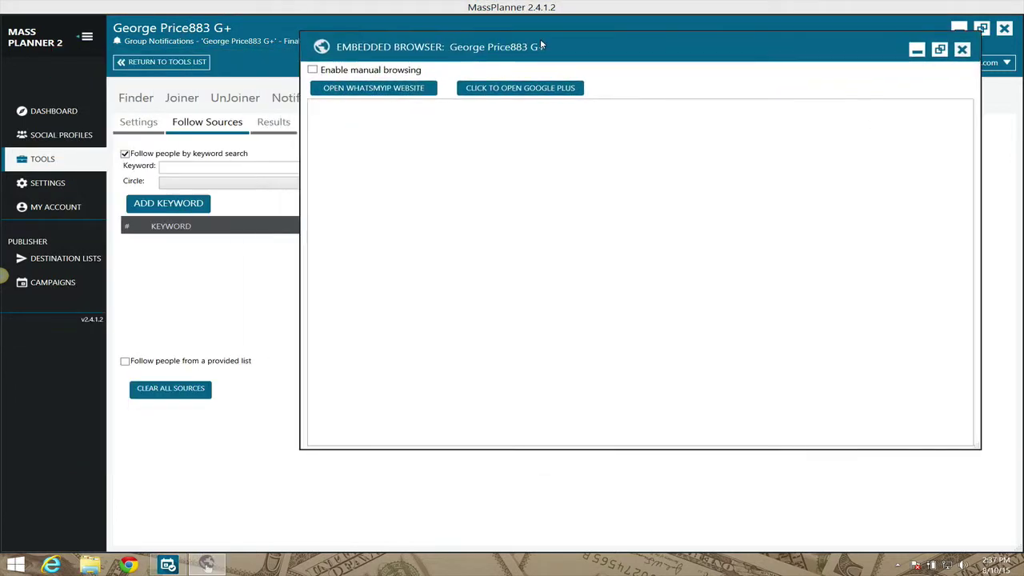
pyautogui.click(521, 90)
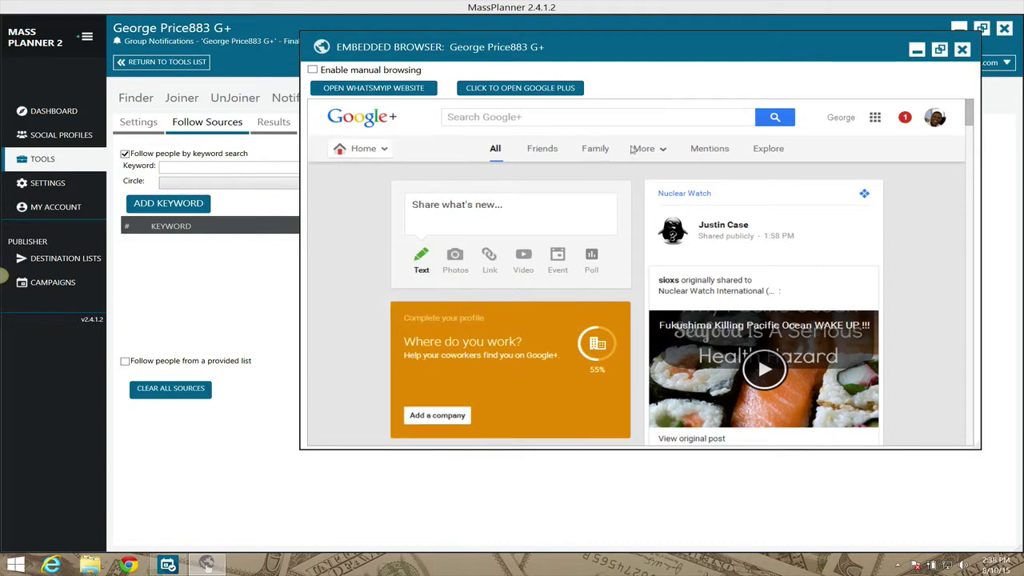
pyautogui.click(666, 152)
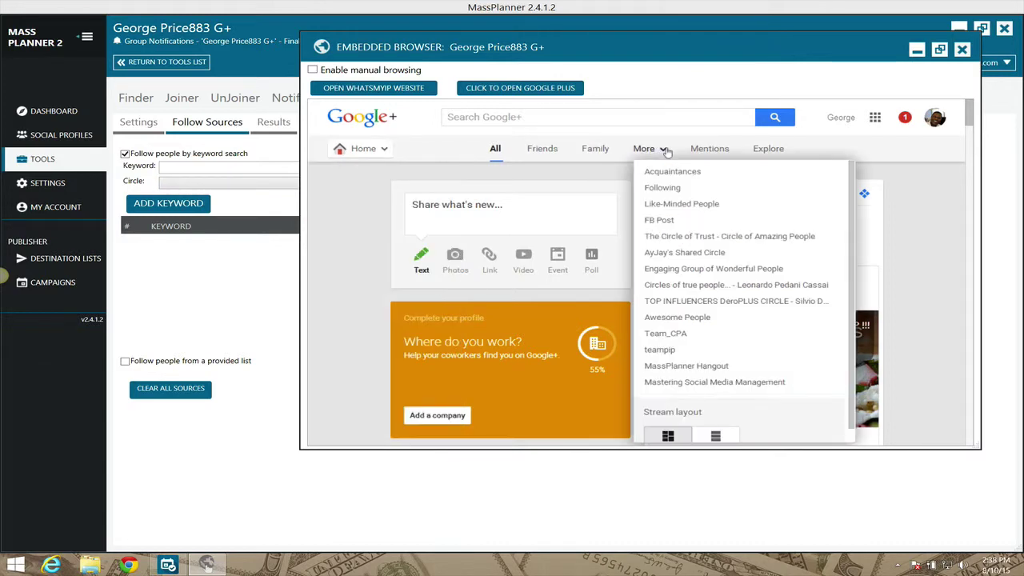
pyautogui.click(613, 116)
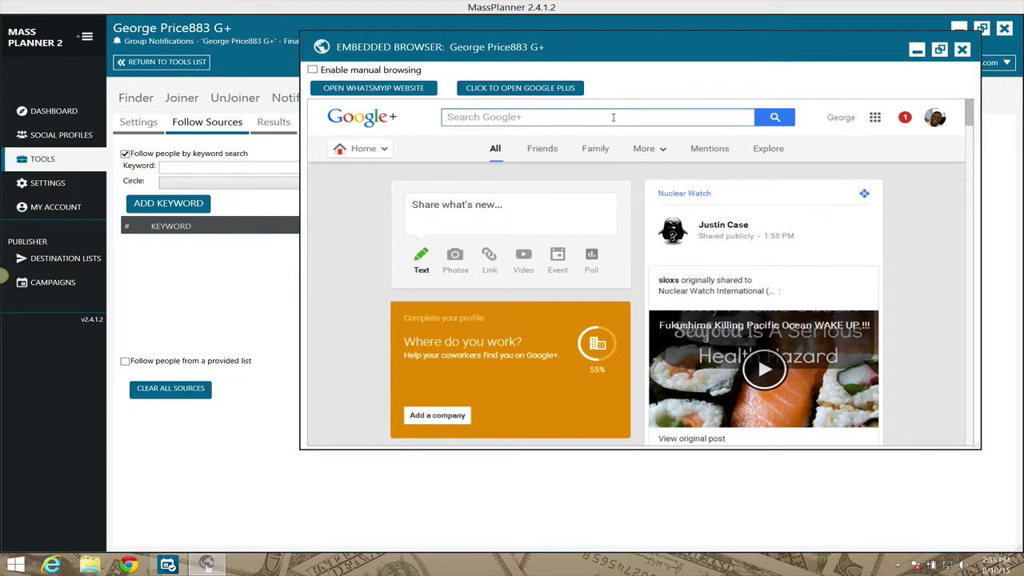
pyautogui.write('social media marketing')
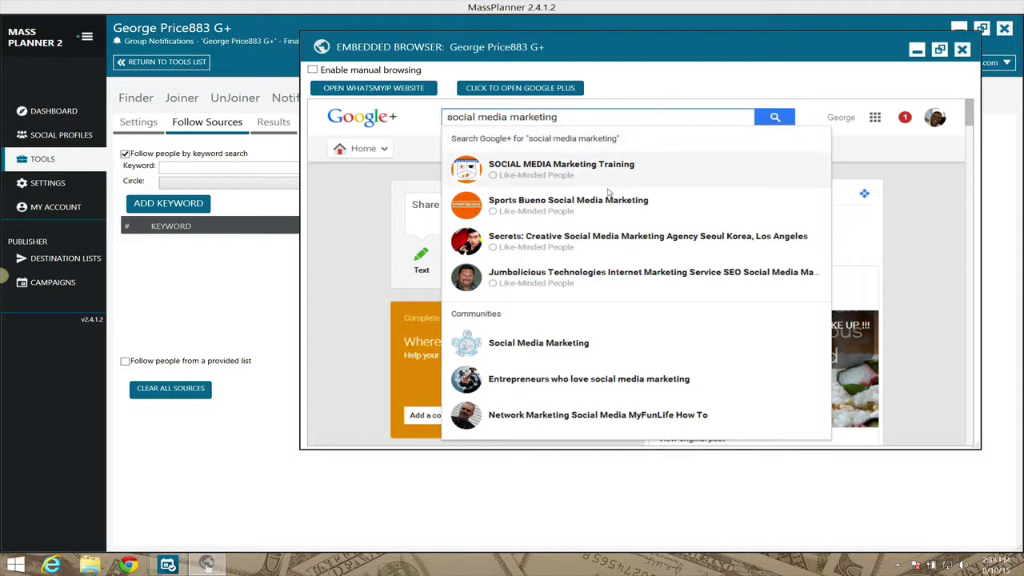
pyautogui.scroll(-1, 596, 244)
pyautogui.scroll(1, 596, 244)
pyautogui.press('BackSpace')
pyautogui.press('BackSpace')
pyautogui.press('BackSpace')
pyautogui.press('BackSpace')
pyautogui.press('BackSpace')
pyautogui.press('BackSpace')
pyautogui.press('BackSpace')
pyautogui.press('BackSpace')
pyautogui.press('BackSpace')
pyautogui.press('BackSpace')
pyautogui.press('BackSpace')
pyautogui.press('BackSpace')
pyautogui.press('BackSpace')
pyautogui.press('BackSpace')
pyautogui.press('BackSpace')
pyautogui.press('BackSpace')
pyautogui.press('BackSpace')
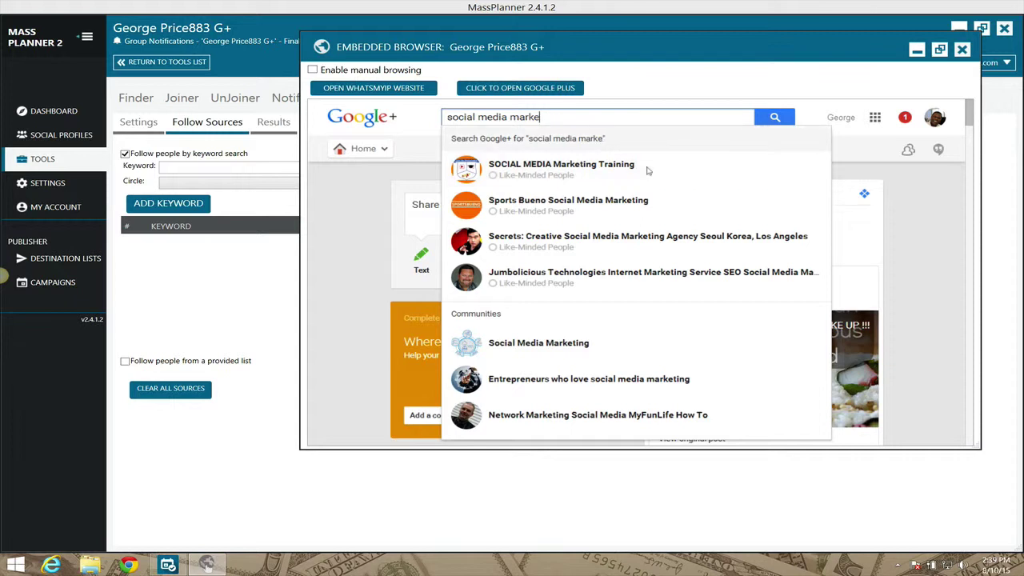
pyautogui.press('BackSpace')
pyautogui.press('BackSpace')
pyautogui.press('BackSpace')
pyautogui.press('BackSpace')
pyautogui.press('BackSpace')
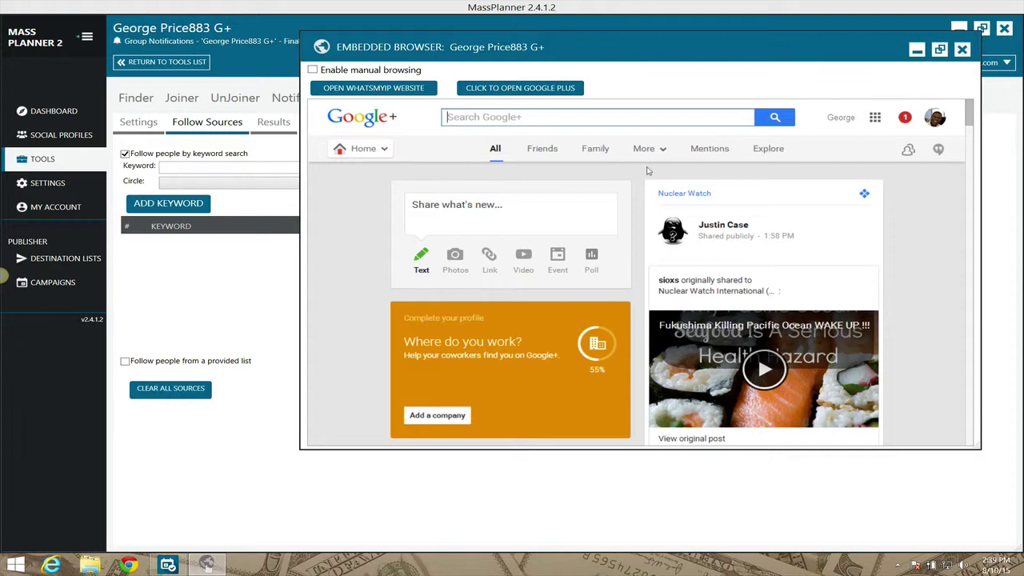
# Step: Search Google+ for #socialmediamarketing and browse its hashtag page feed
pyautogui.write('#soci')
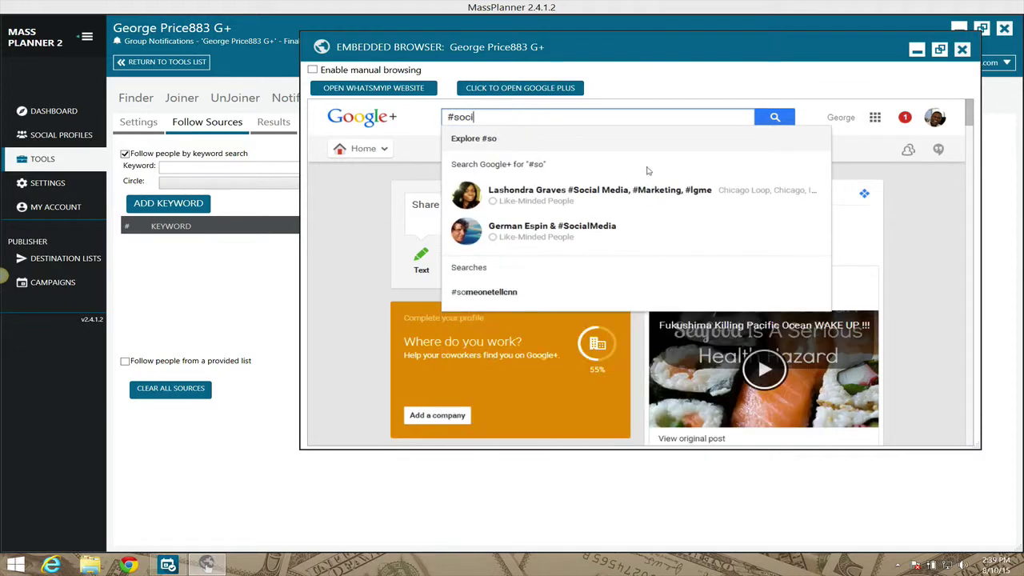
pyautogui.write('alme')
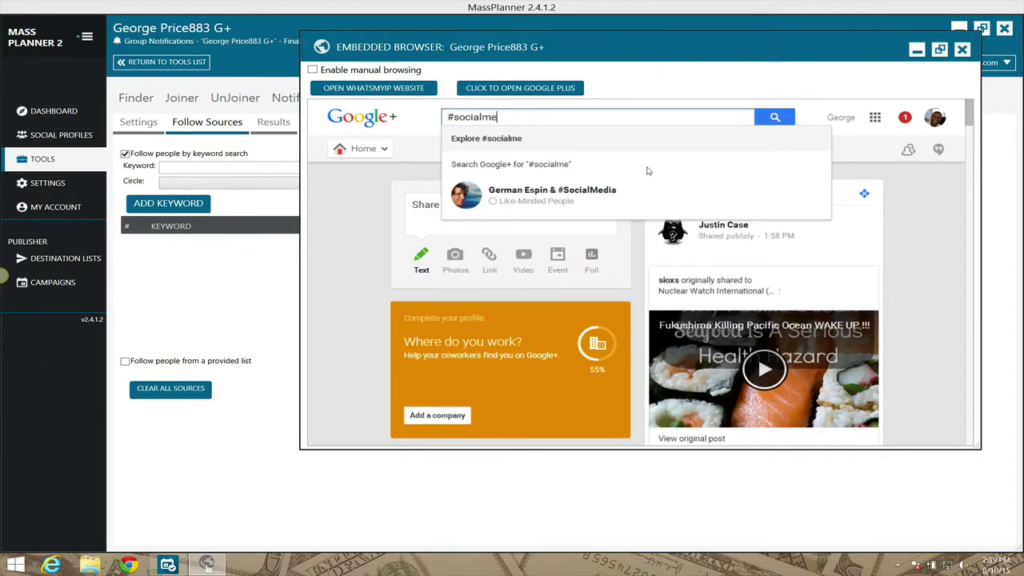
pyautogui.write('diamarketing')
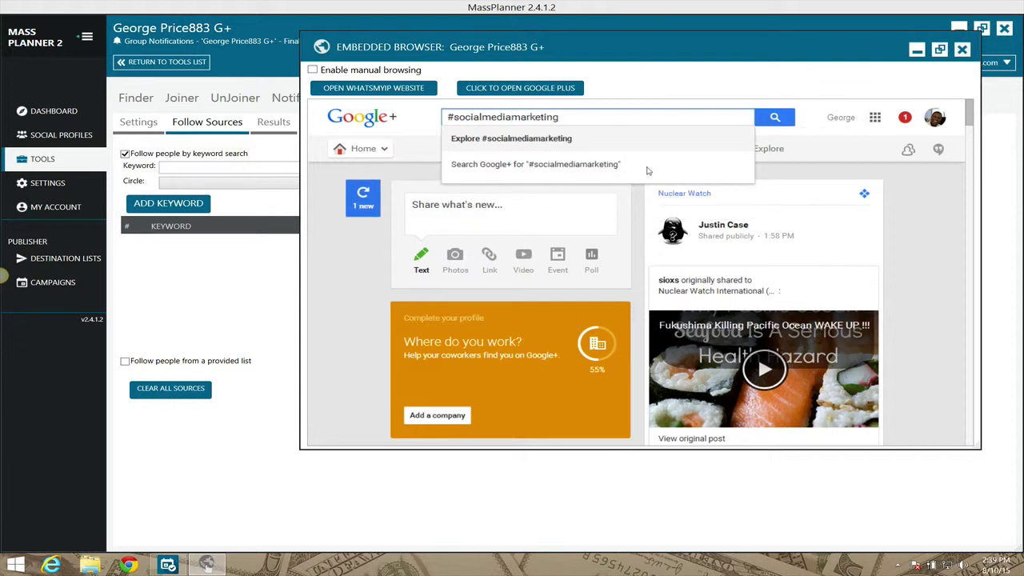
pyautogui.click(560, 140)
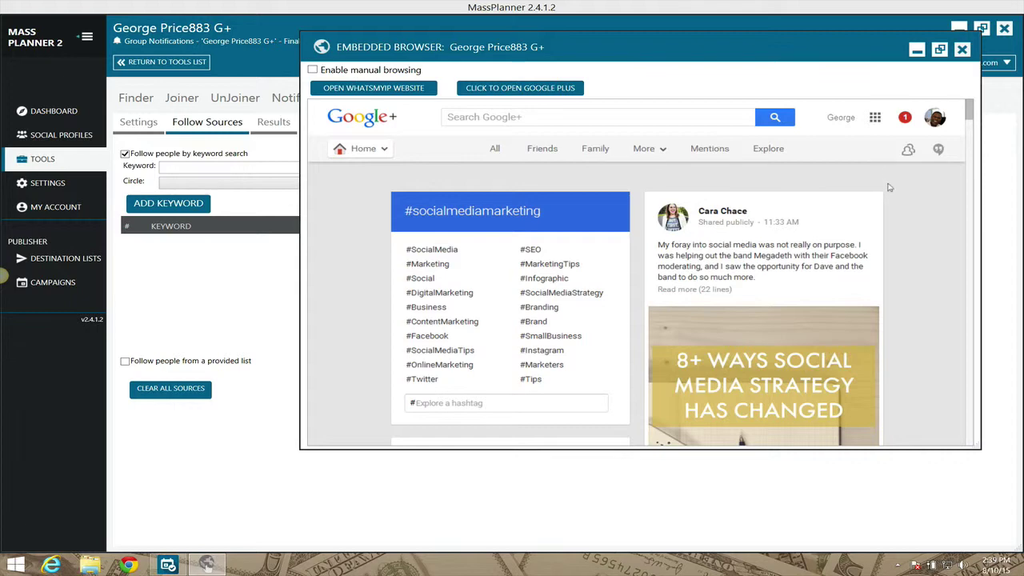
pyautogui.scroll(-10, 887, 187)
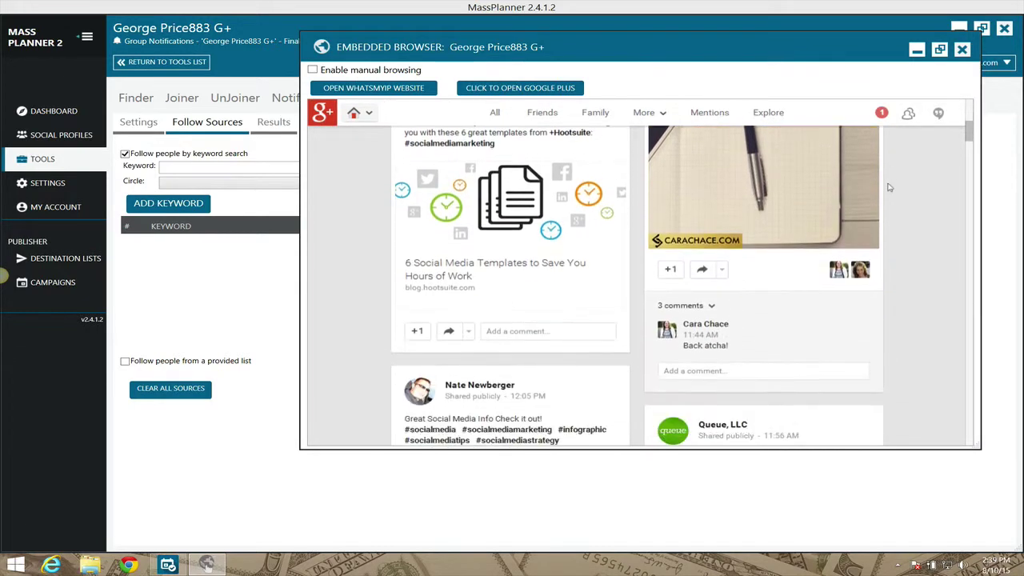
pyautogui.scroll(-5, 888, 187)
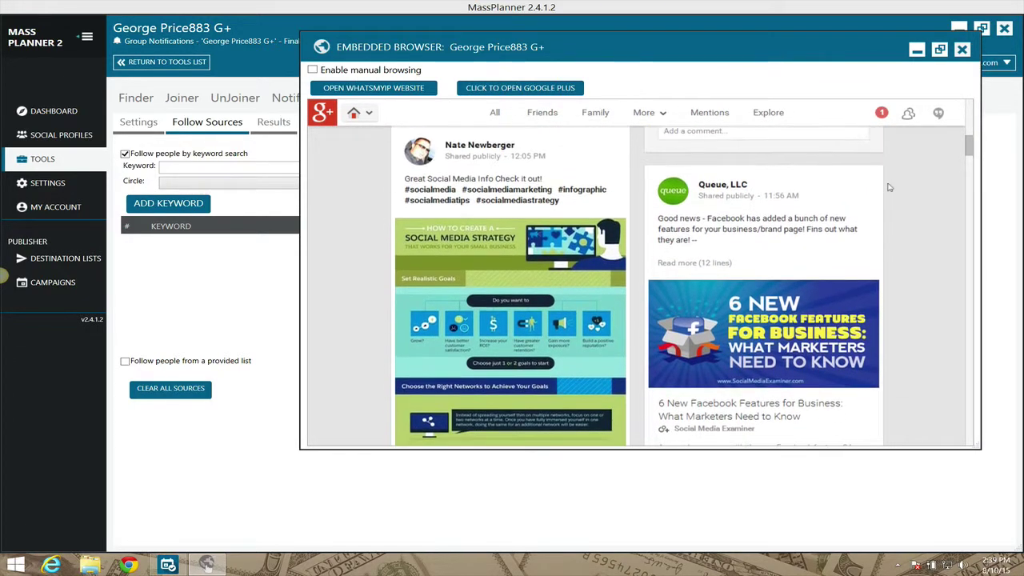
pyautogui.scroll(1, 888, 187)
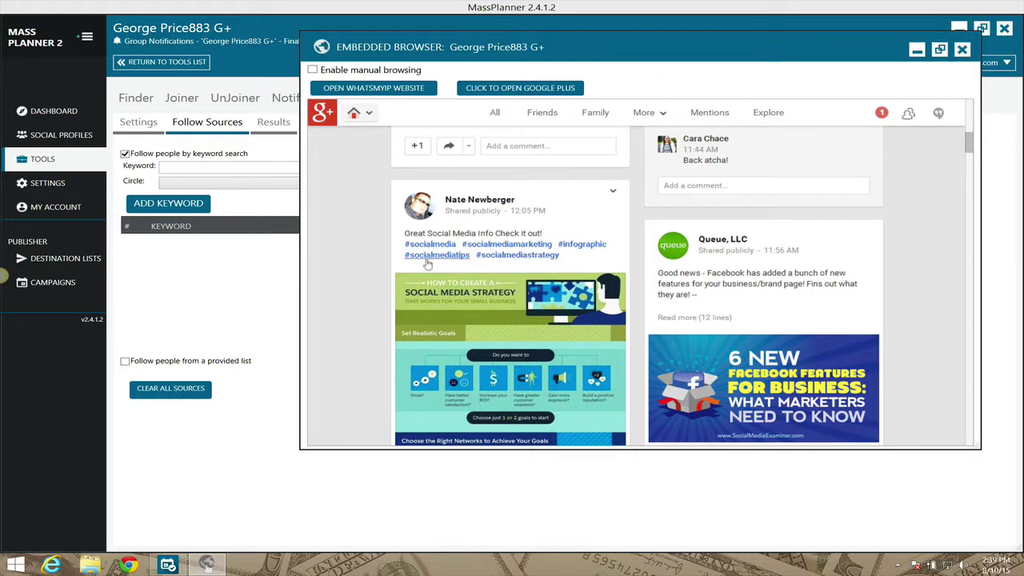
pyautogui.click(507, 244)
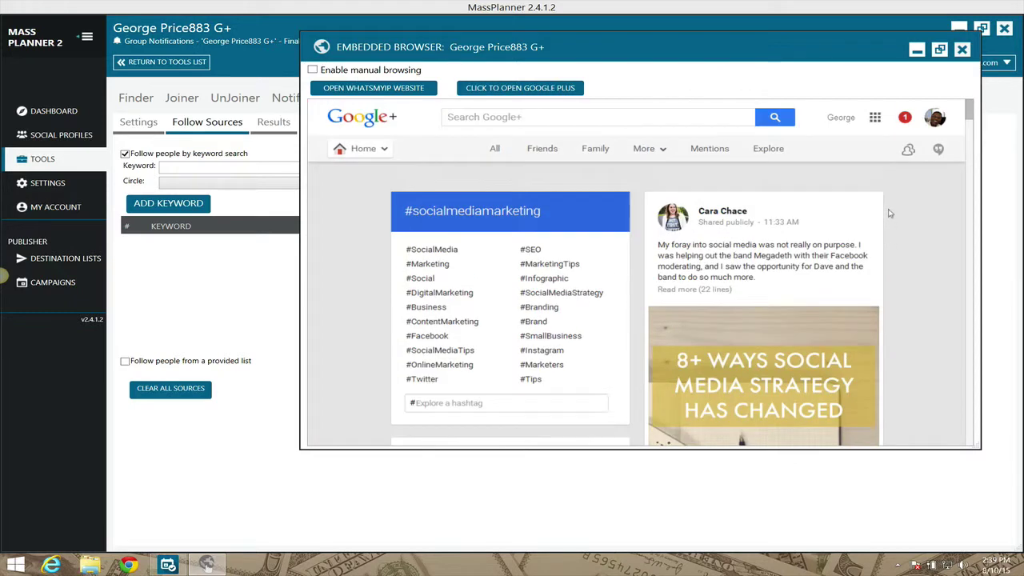
pyautogui.click(614, 125)
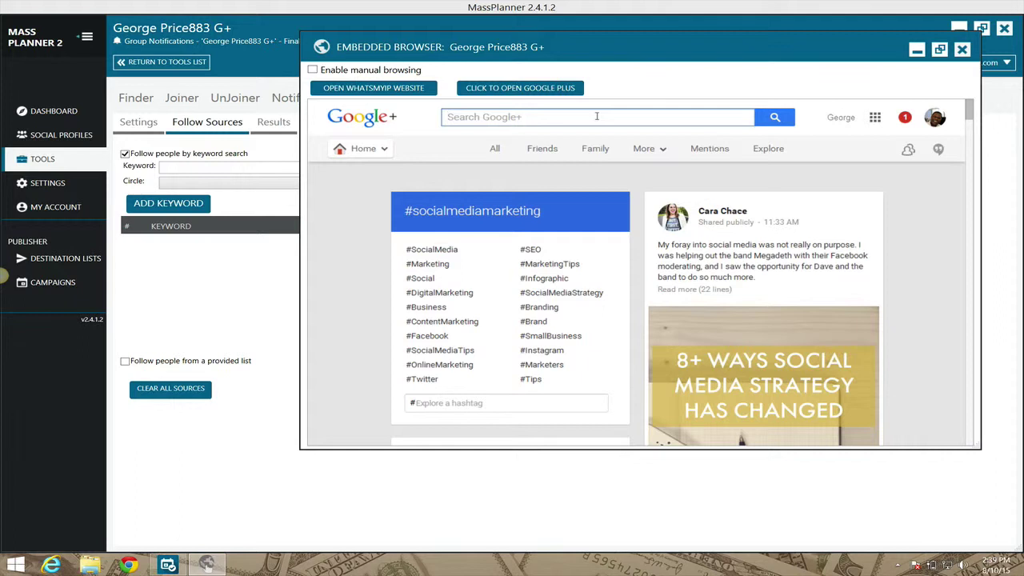
# Step: Search Google+ for 'social media marketing' and scroll through the people, pages and posts found
pyautogui.write('social media ')
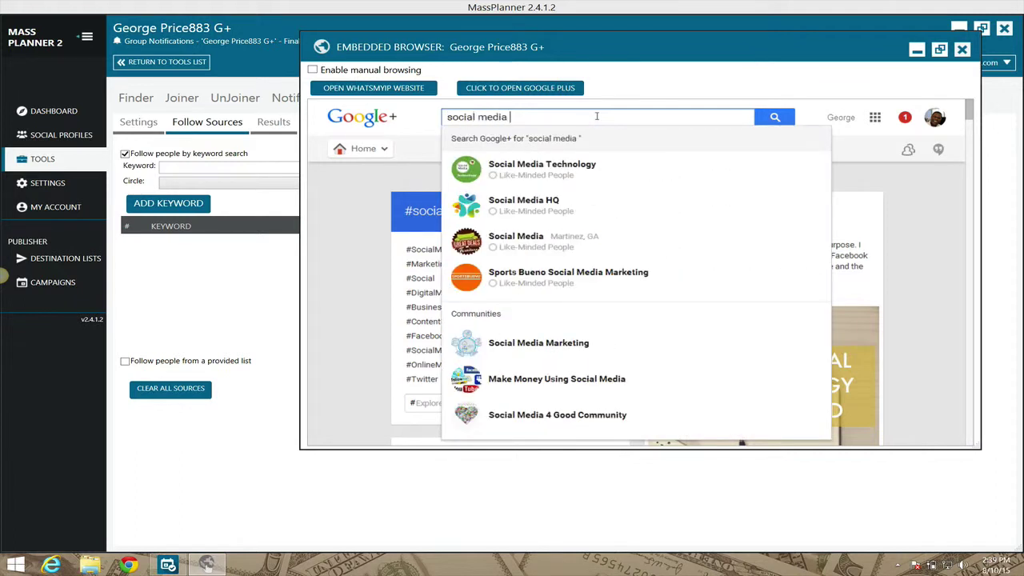
pyautogui.write('marketing')
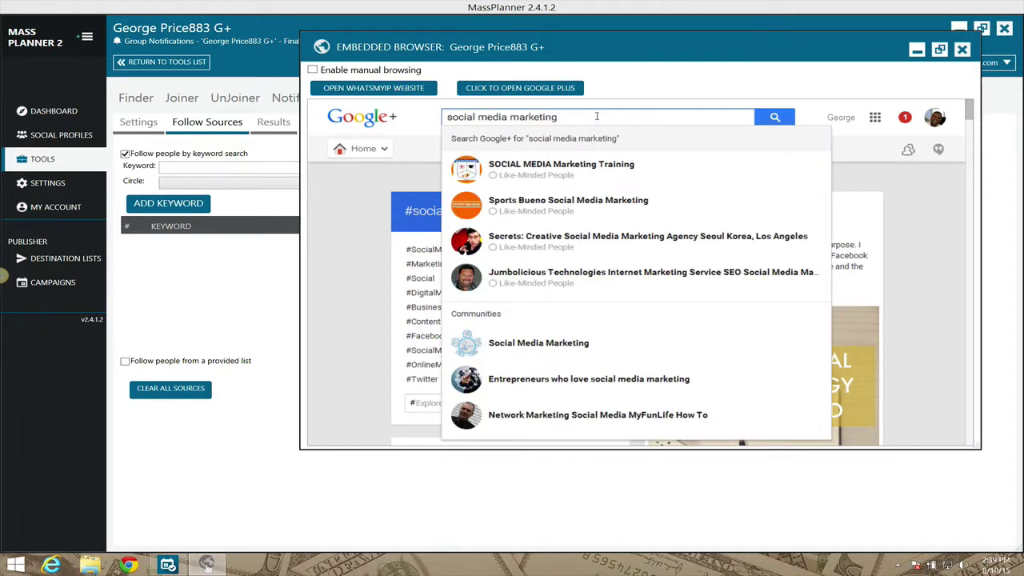
pyautogui.press('Return')
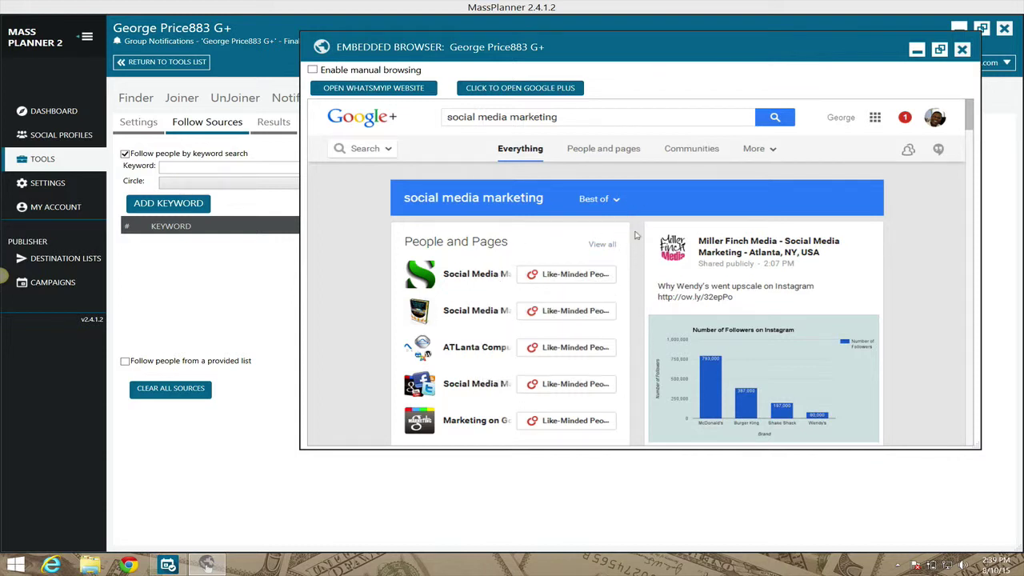
pyautogui.scroll(-1, 636, 235)
pyautogui.scroll(-4, 636, 235)
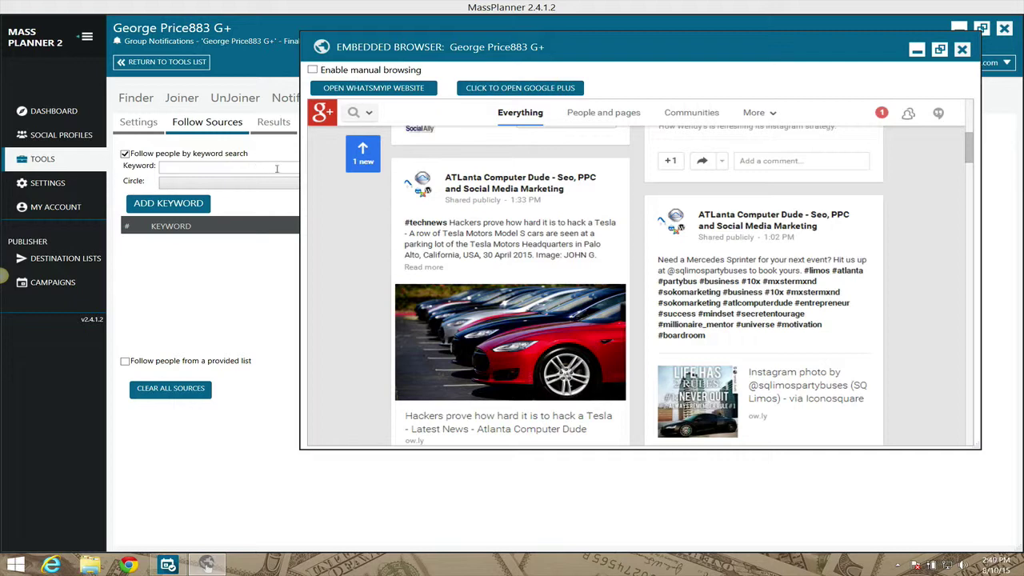
# Step: Close the embedded browser, then enter and clear trial keywords 'social media marketing', 'social', 'media'
pyautogui.click(962, 50)
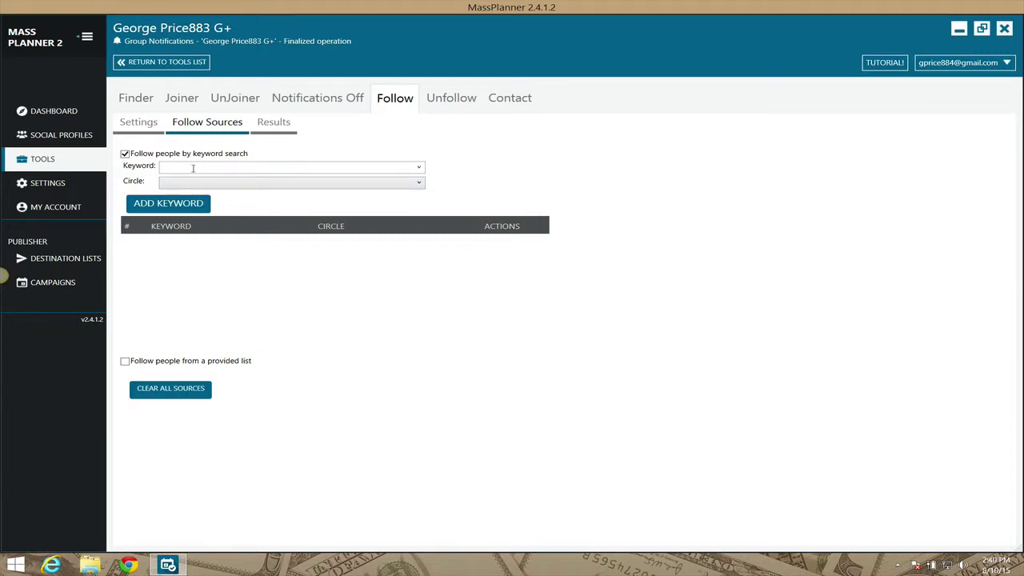
pyautogui.write('social media marketing,')
pyautogui.write('social,')
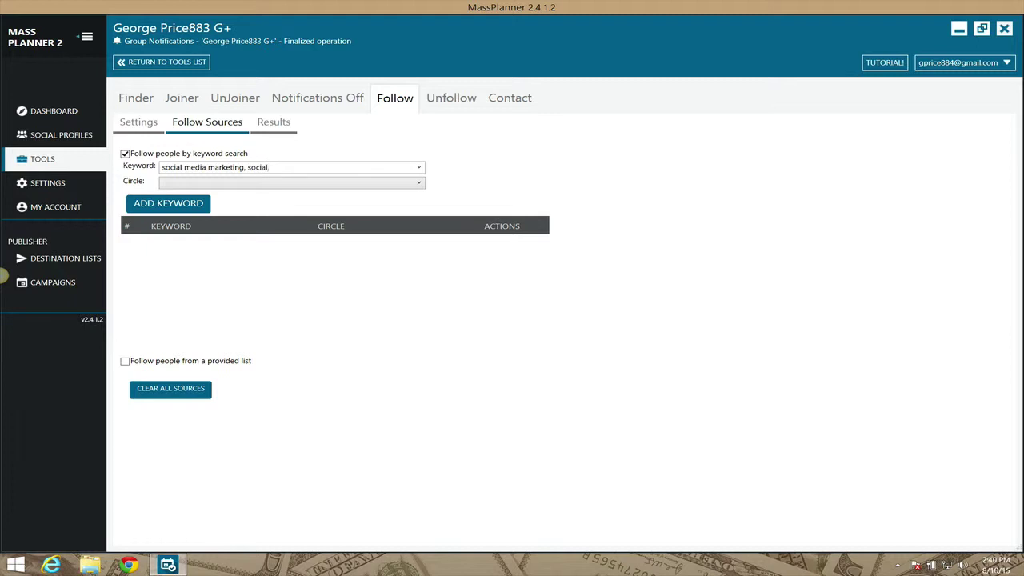
pyautogui.write(' media,')
pyautogui.press('BackSpace')
pyautogui.press('BackSpace')
pyautogui.press('BackSpace')
pyautogui.press('BackSpace')
pyautogui.press('BackSpace')
pyautogui.press('BackSpace')
pyautogui.press('BackSpace')
pyautogui.press('BackSpace')
pyautogui.press('BackSpace')
pyautogui.press('BackSpace')
pyautogui.press('BackSpace')
pyautogui.press('BackSpace')
pyautogui.press('BackSpace')
pyautogui.press('BackSpace')
pyautogui.press('BackSpace')
pyautogui.hotkey('ctrl', 'a')
pyautogui.press('BackSpace')
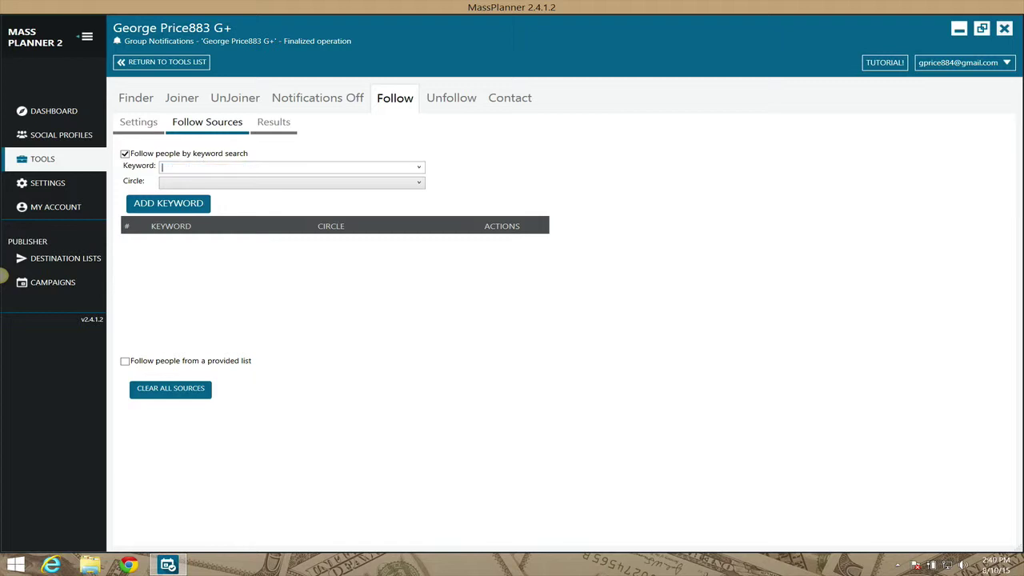
# Step: Replace keyword-search following with 'Follow people from a provided list' as the follow source
pyautogui.click(126, 154)
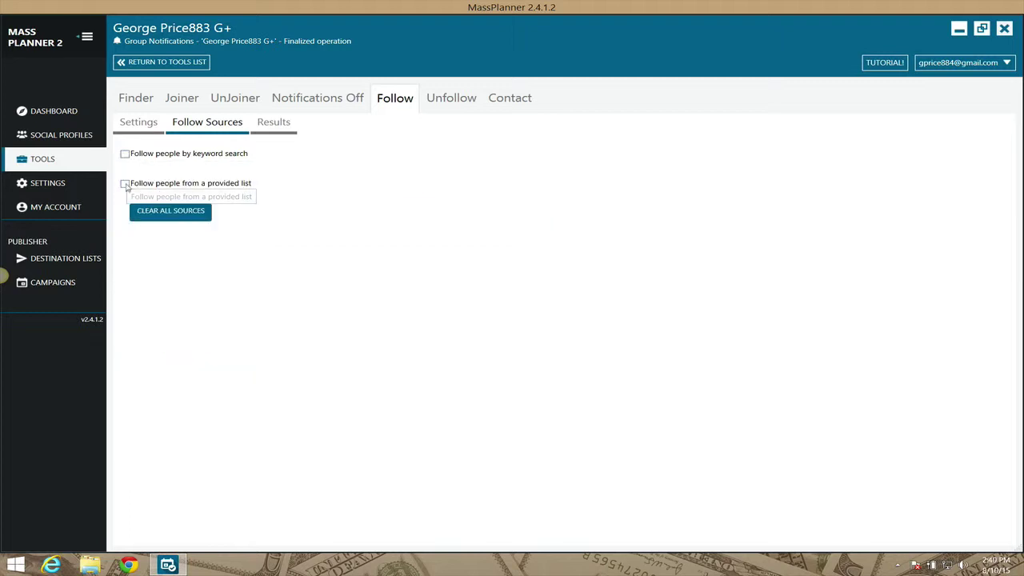
pyautogui.click(126, 184)
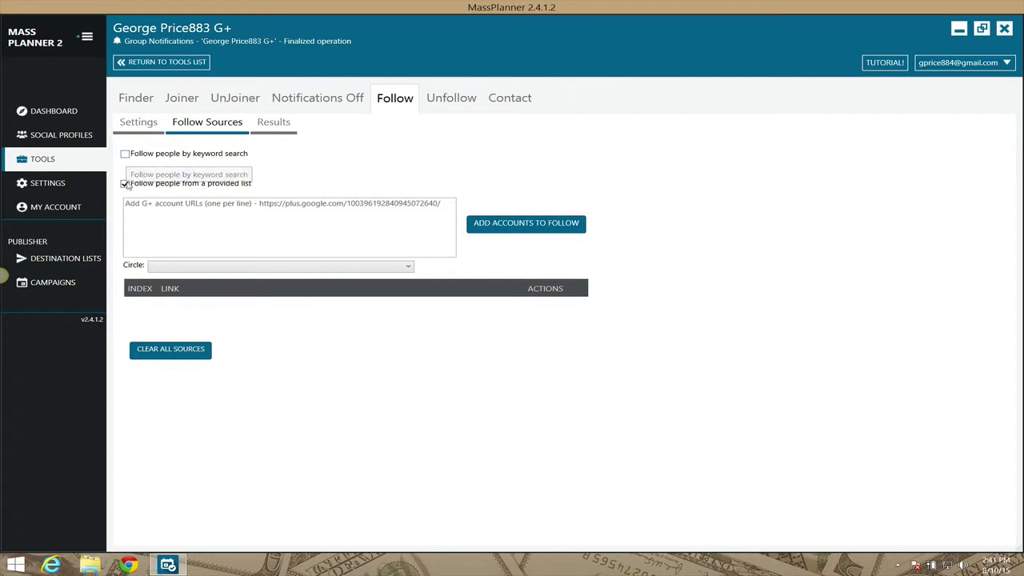
# Step: Turn off the provided-list follow source and return to the Follow tool's Settings page
pyautogui.click(125, 183)
pyautogui.click(132, 125)
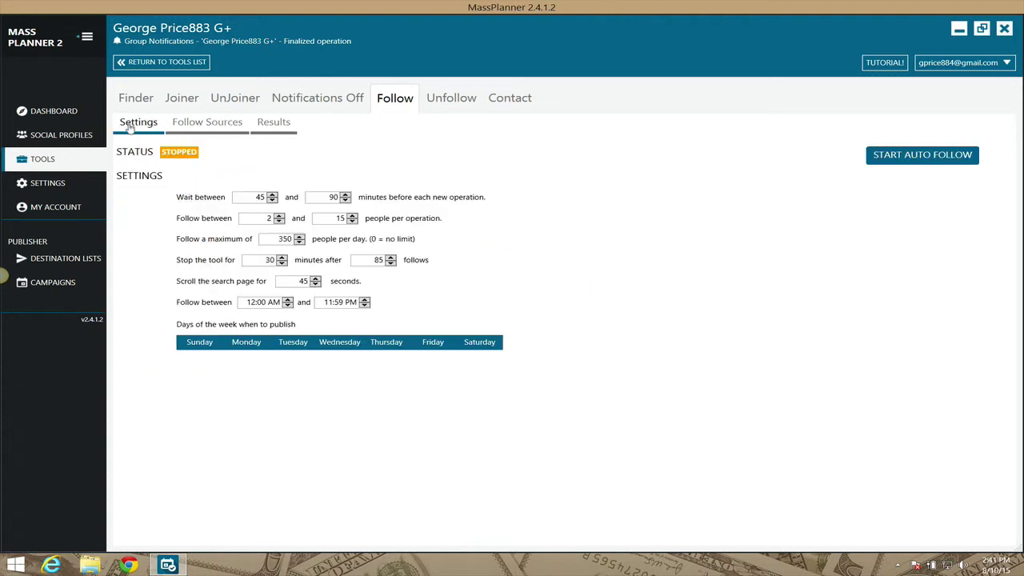